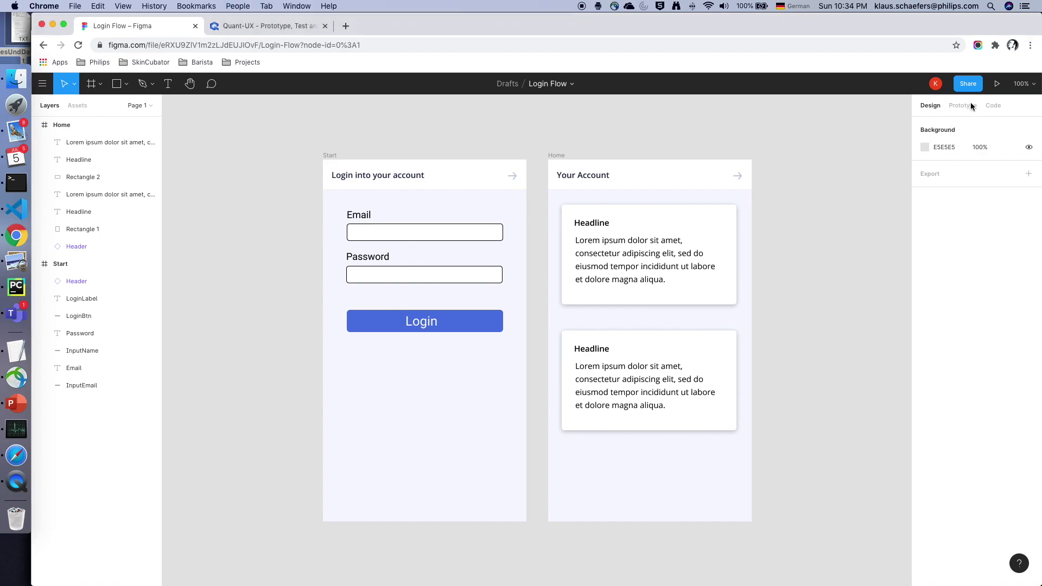
- Show the Login Flow prototype settings: iPhone 8, Start as starting frame, Login linked to Home
{"action": "left_click", "coordinate": [969, 109]}
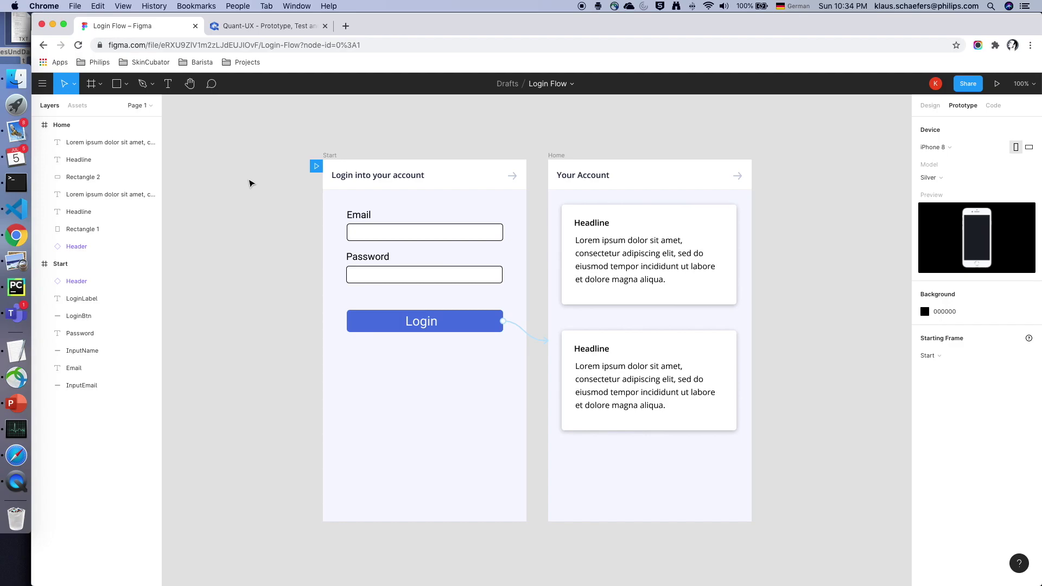
- Create a new iPhone 6/7/8 Quant-UX prototype named Login Flow
{"action": "left_click", "coordinate": [261, 28]}
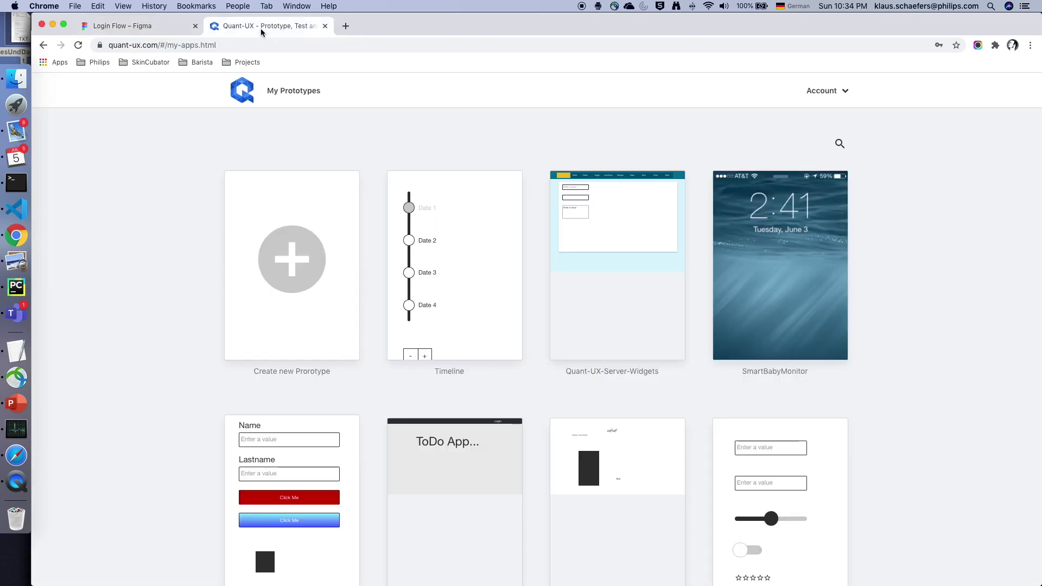
{"action": "left_click", "coordinate": [317, 248]}
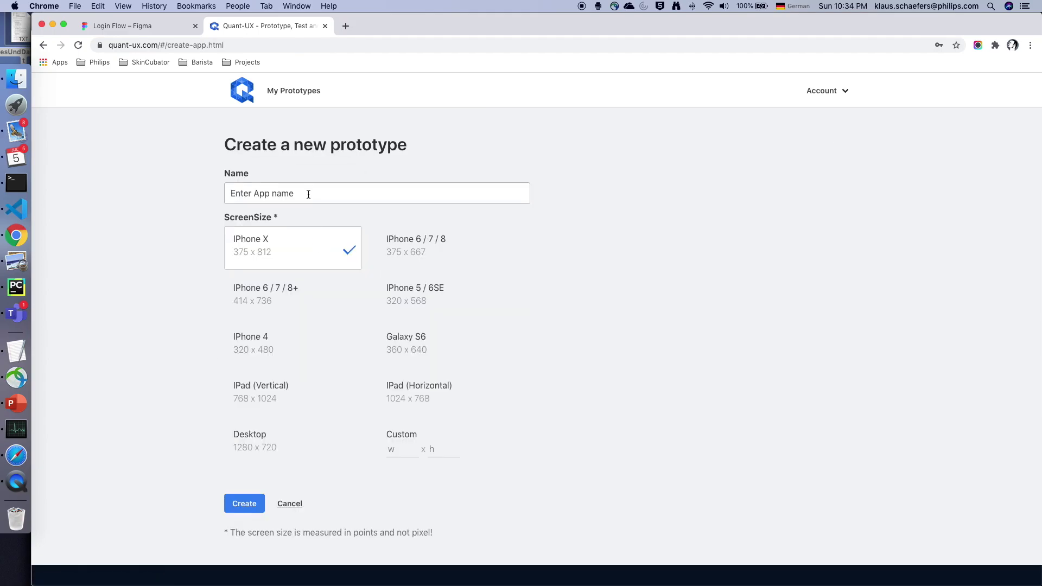
{"action": "type", "text": "Login Flow"}
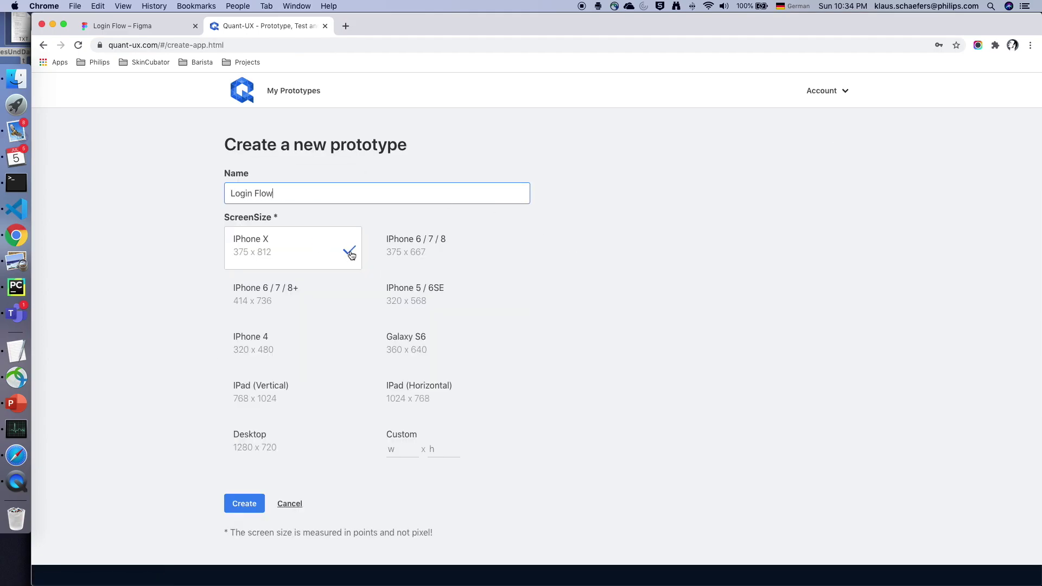
{"action": "left_click", "coordinate": [415, 251]}
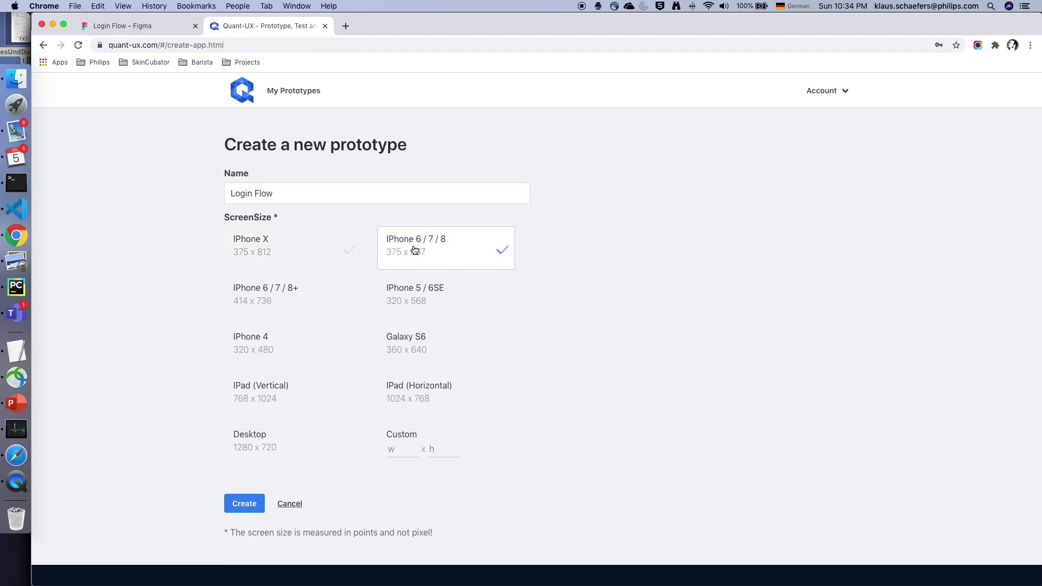
{"action": "left_click", "coordinate": [245, 504]}
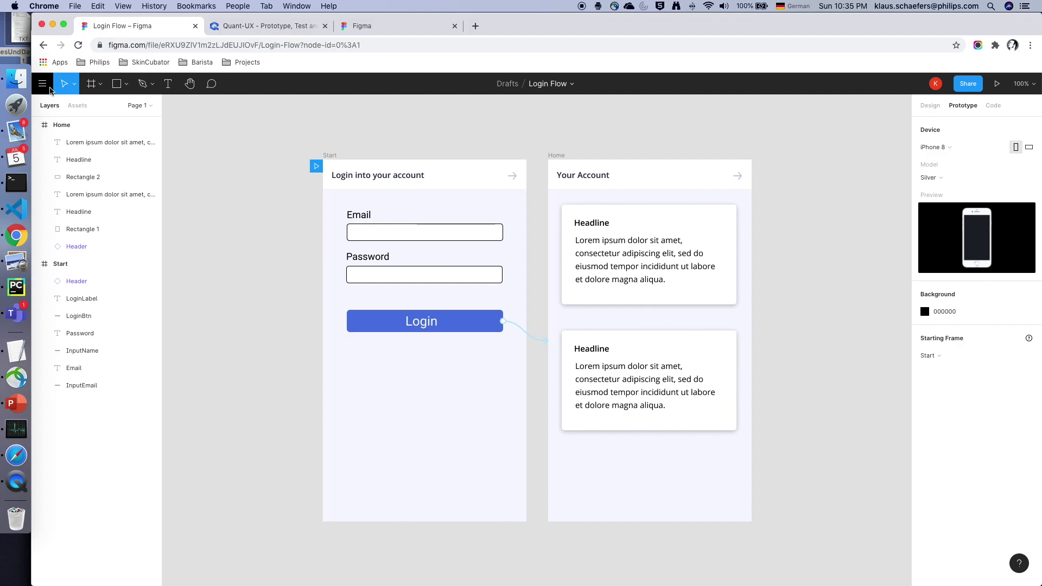
{"action": "left_click", "coordinate": [42, 83]}
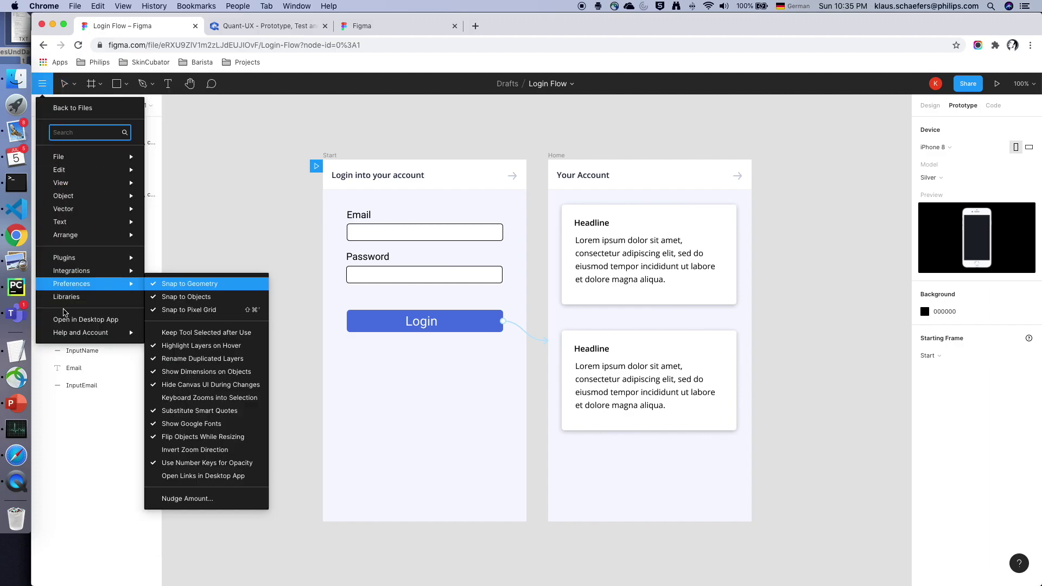
- Create a Figma personal access token described 'Test' and copy the token
{"action": "left_click", "coordinate": [83, 113]}
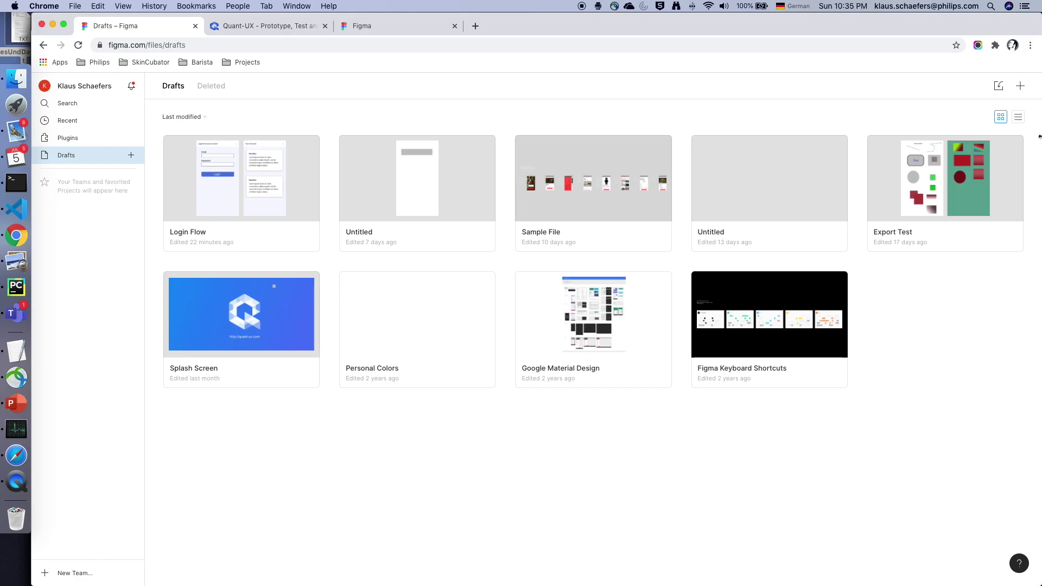
{"action": "left_click", "coordinate": [83, 89]}
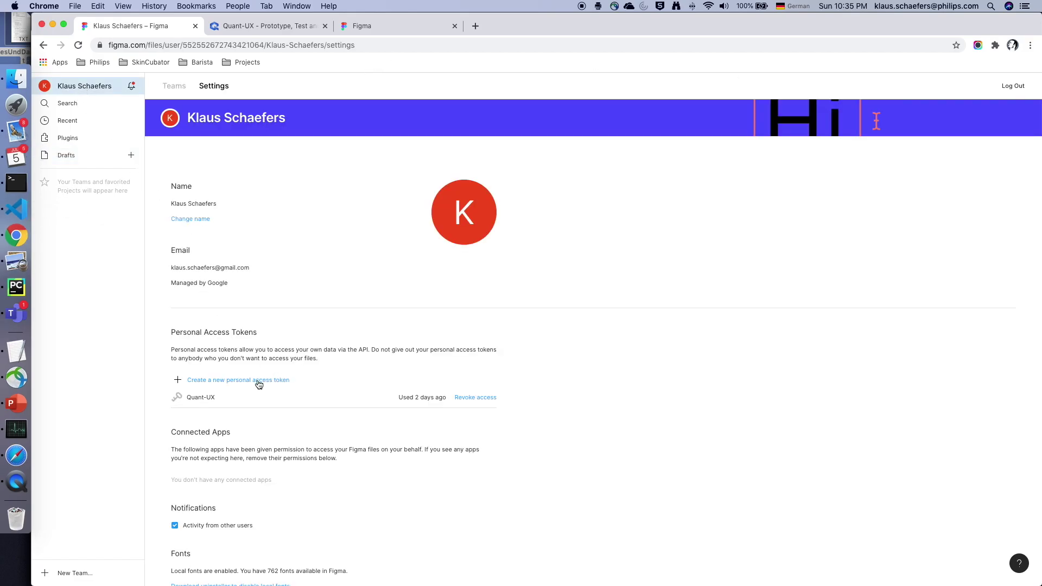
{"action": "left_click", "coordinate": [199, 380]}
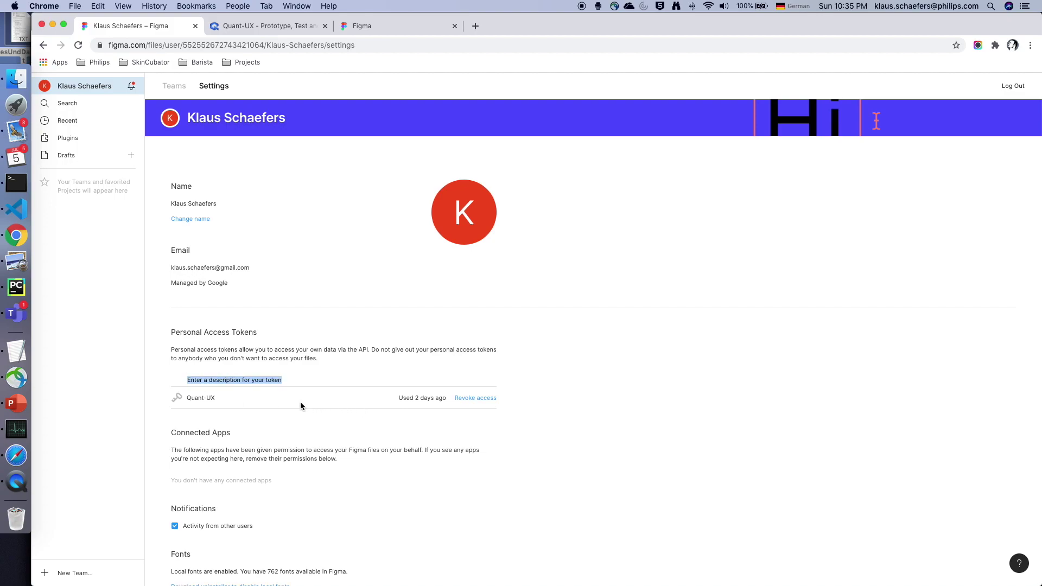
{"action": "type", "text": "Test"}
{"action": "key", "text": "Return"}
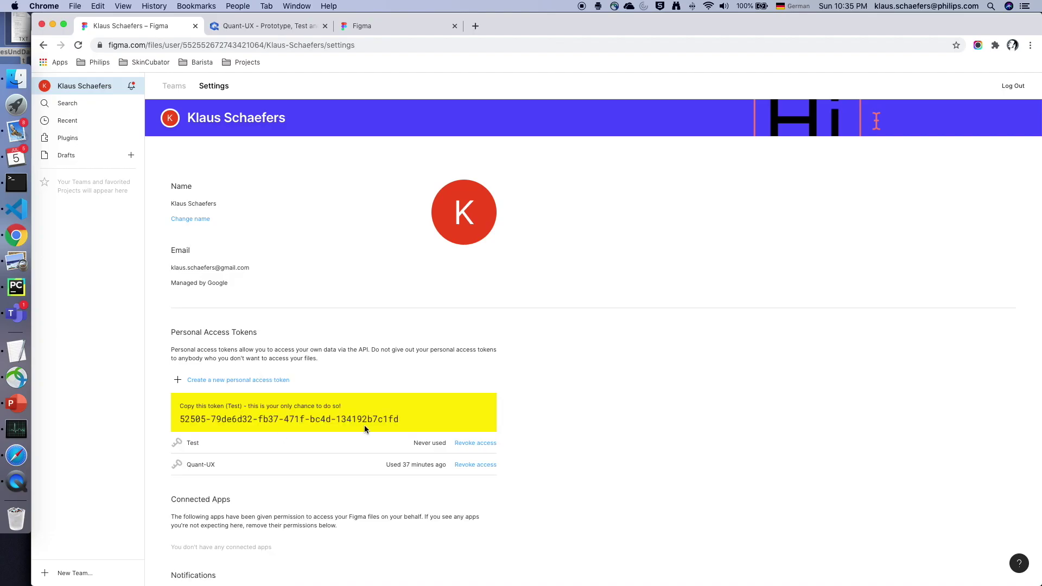
{"action": "left_click_drag", "start_coordinate": [404, 421], "coordinate": [180, 421]}
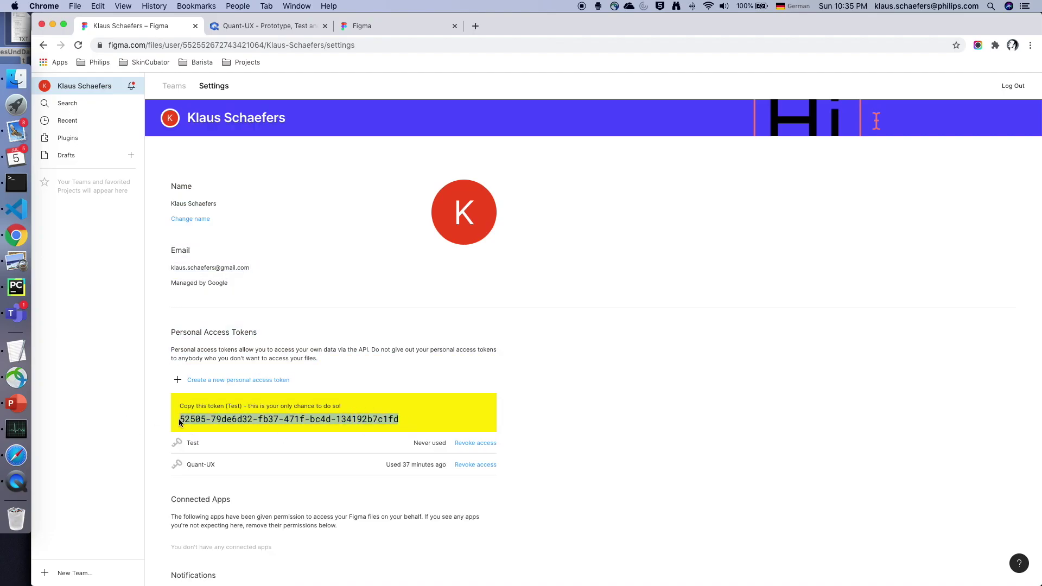
{"action": "key", "text": "super+c"}
- Fill the Figma import dialog with the access token and Login Flow file URL, then import
{"action": "left_click", "coordinate": [262, 26]}
{"action": "key", "text": "super+v"}
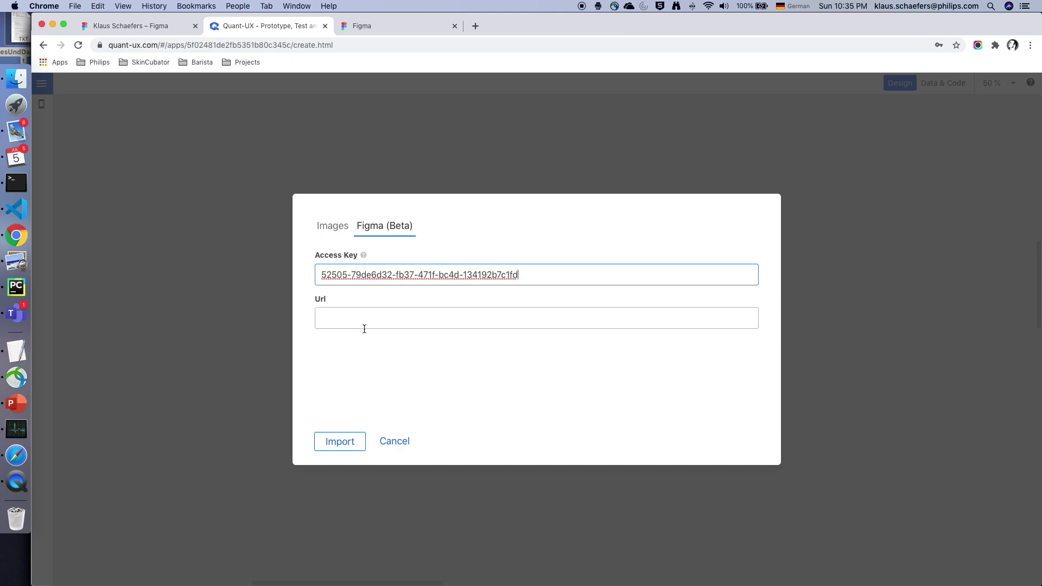
{"action": "left_click", "coordinate": [125, 26]}
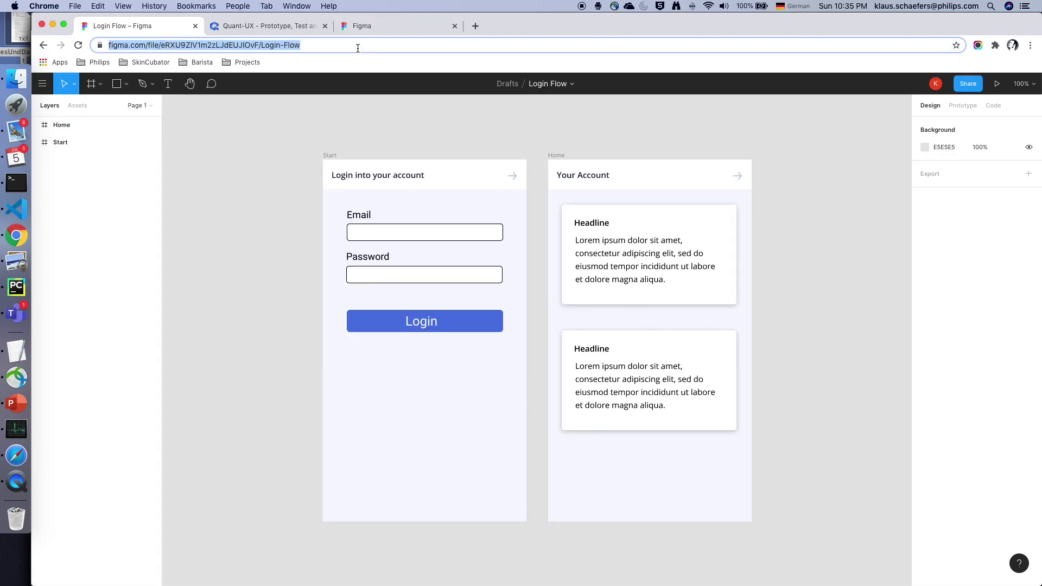
{"action": "left_click", "coordinate": [270, 26]}
{"action": "left_click", "coordinate": [346, 317]}
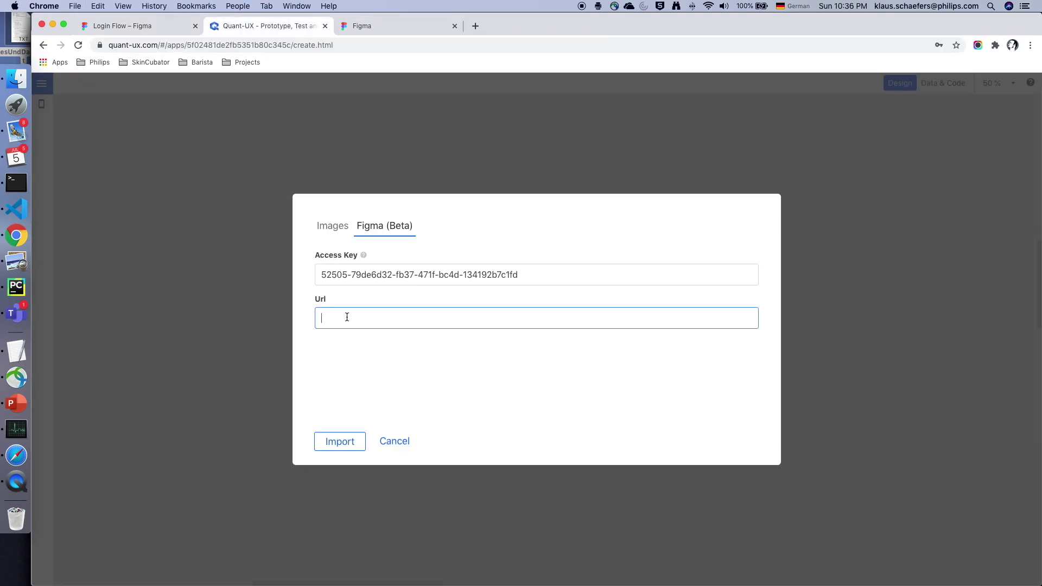
{"action": "key", "text": "super+v"}
{"action": "left_click", "coordinate": [336, 442]}
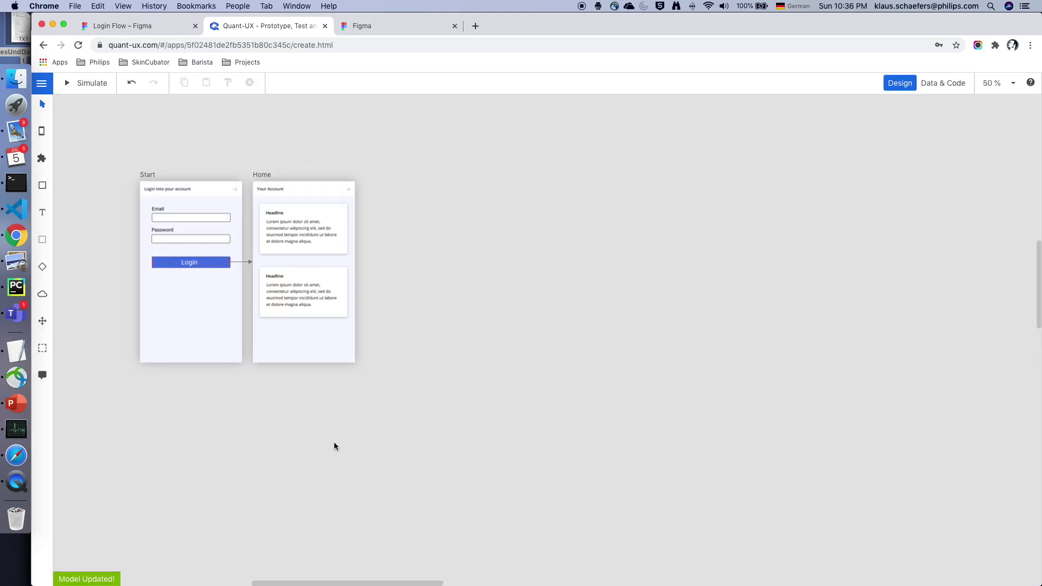
- Simulate the prototype, tap Login to reach Your Account, then zoom the canvas to 100%
{"action": "left_click", "coordinate": [75, 83]}
{"action": "left_click", "coordinate": [425, 308]}
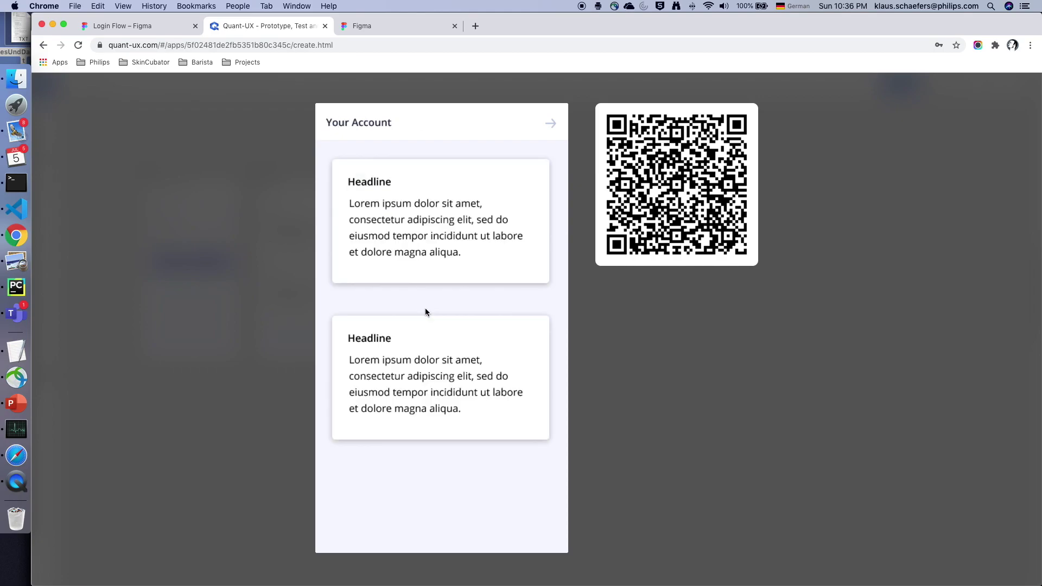
{"action": "left_click", "coordinate": [311, 166]}
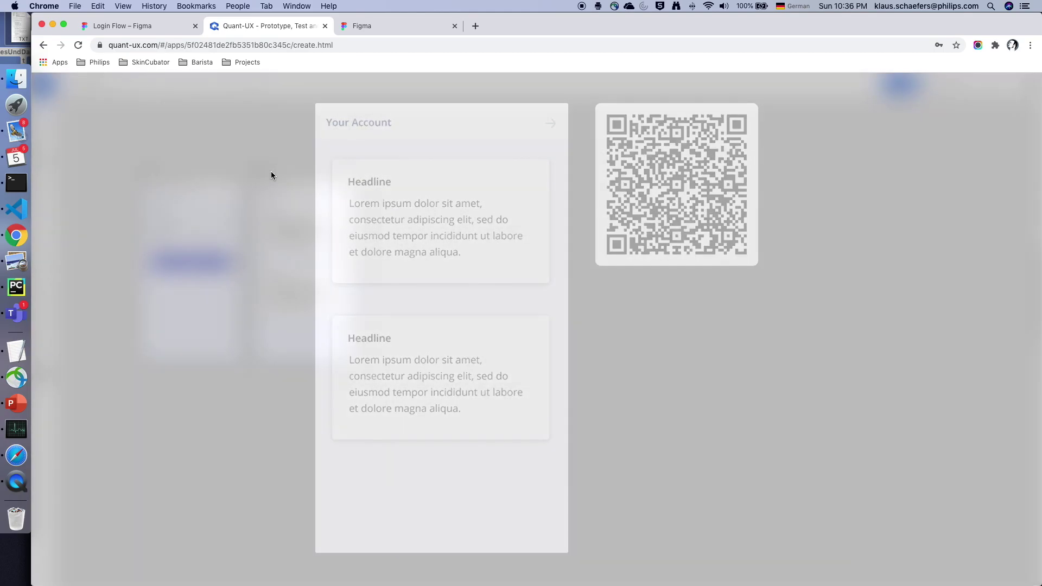
{"action": "scroll", "coordinate": [189, 219], "scroll_direction": "up", "scroll_amount": 2}
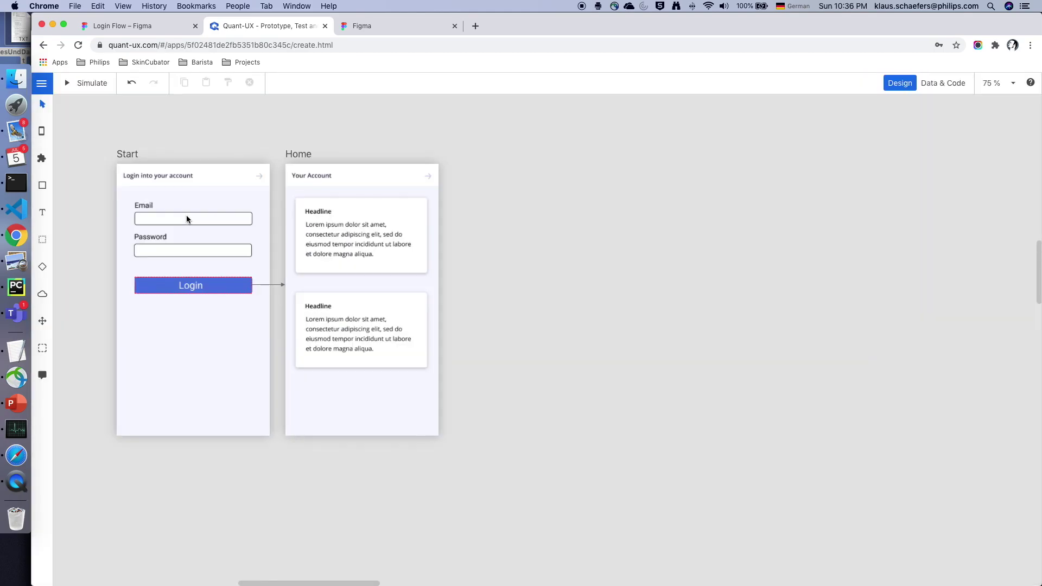
{"action": "key", "text": "space"}
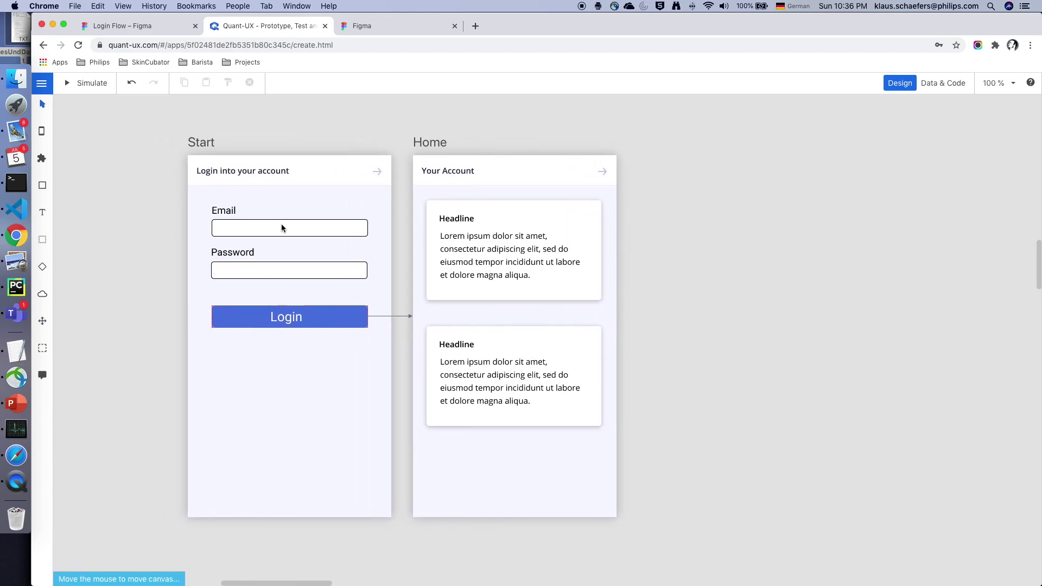
- Add Email and Password text boxes on the Start screen, widened to match their fields
{"action": "key", "text": "w"}
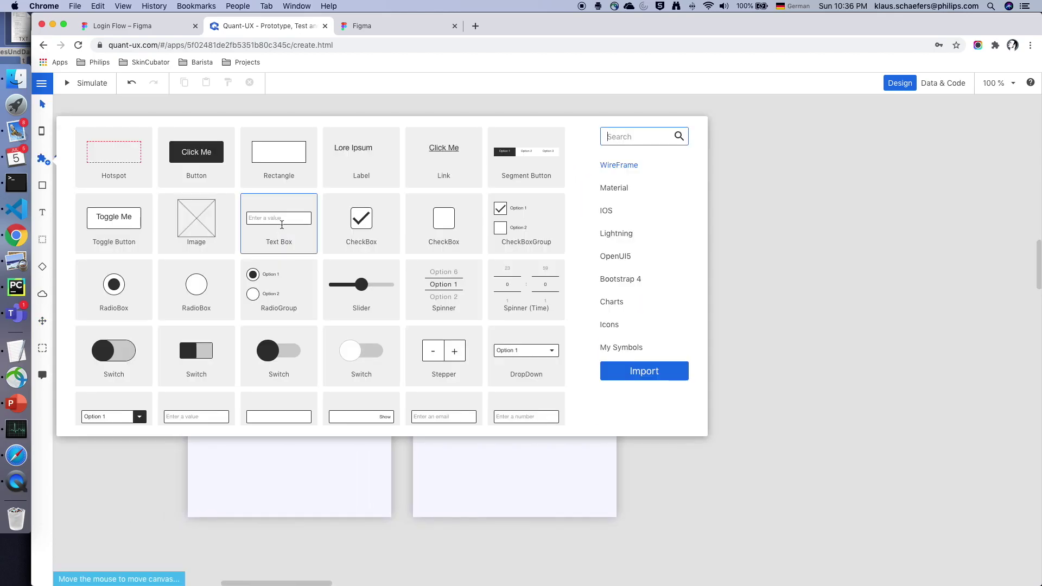
{"action": "left_click", "coordinate": [282, 229]}
{"action": "left_click", "coordinate": [299, 230]}
{"action": "left_click_drag", "start_coordinate": [298, 231], "coordinate": [256, 232]}
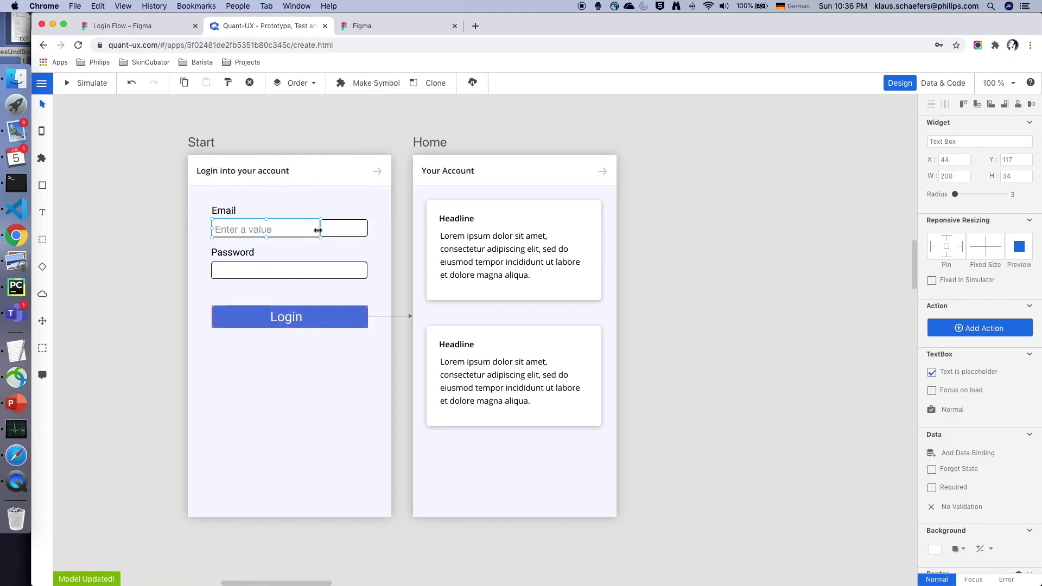
{"action": "left_click_drag", "start_coordinate": [320, 237], "coordinate": [370, 237]}
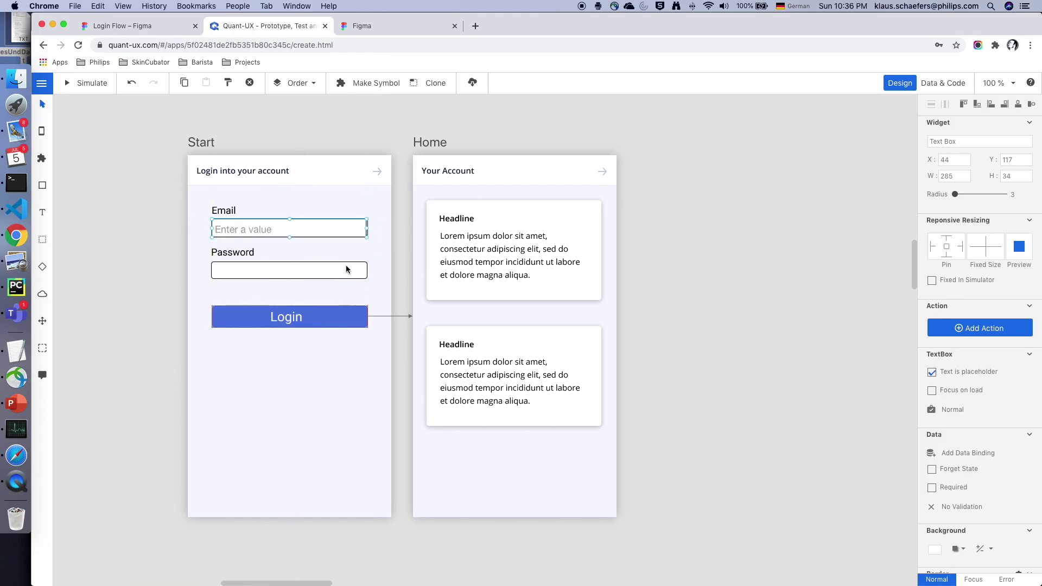
{"action": "key", "text": "ctrl+c"}
{"action": "key", "text": "ctrl+v"}
{"action": "left_click_drag", "start_coordinate": [349, 272], "coordinate": [370, 271]}
{"action": "left_click", "coordinate": [366, 229]}
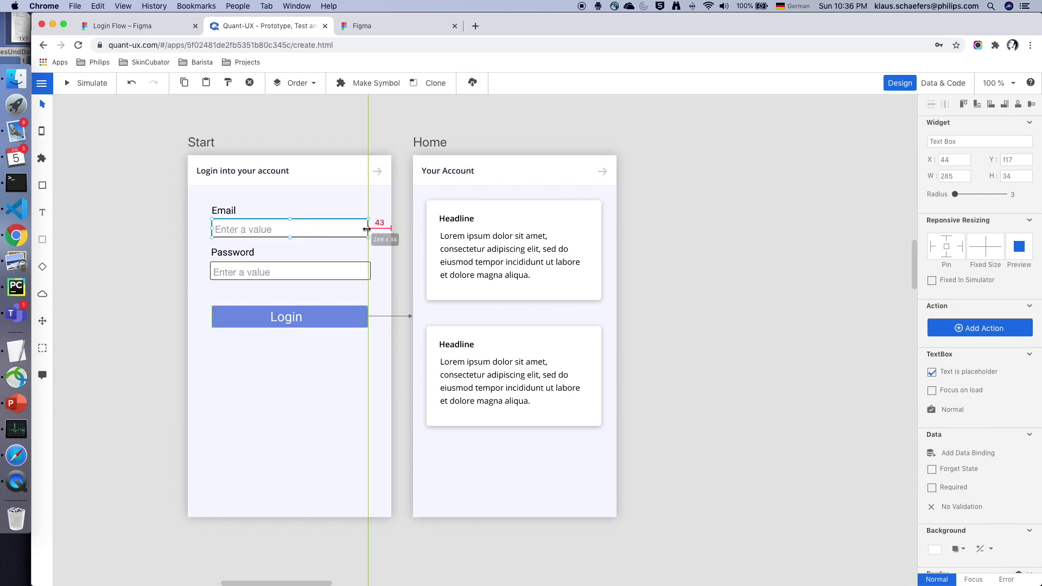
- Simulate the login with sample email and password, reaching Your Account
{"action": "left_click", "coordinate": [89, 83]}
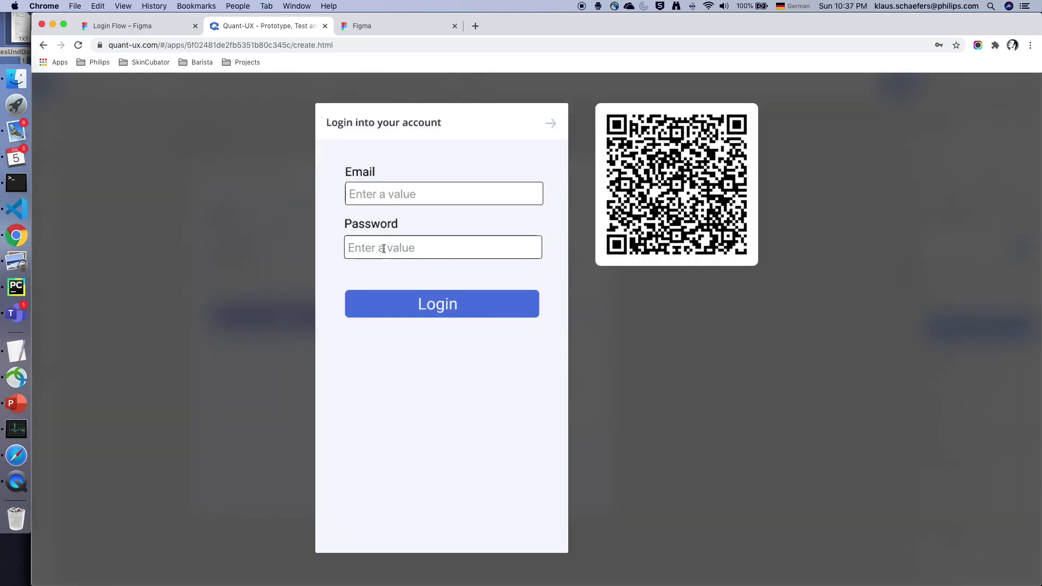
{"action": "left_click", "coordinate": [383, 249]}
{"action": "type", "text": "fgsdf"}
{"action": "key", "text": "shift+Tab"}
{"action": "type", "text": "dfd"}
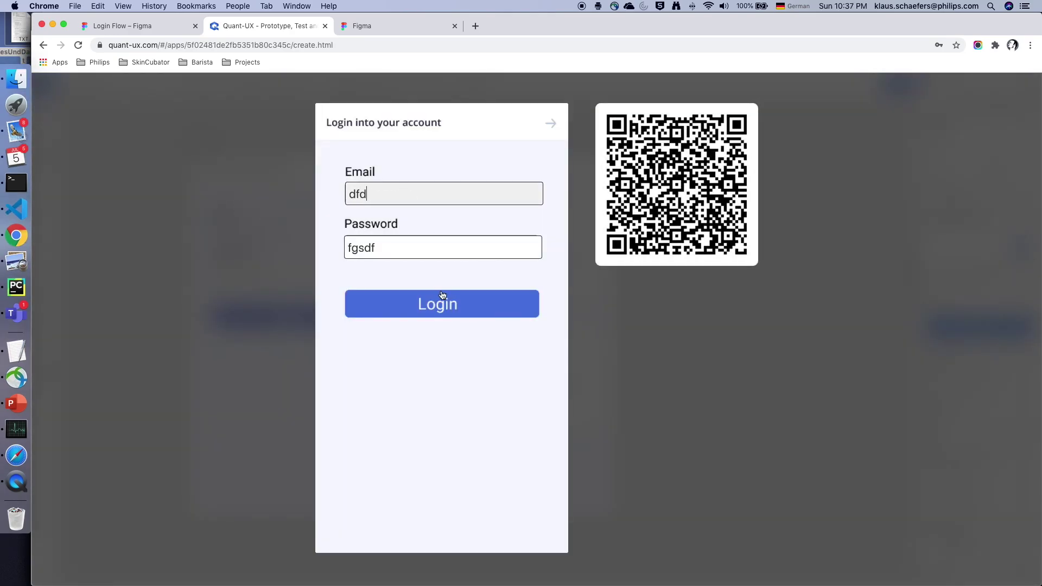
{"action": "left_click", "coordinate": [442, 301]}
{"action": "left_click", "coordinate": [216, 240]}
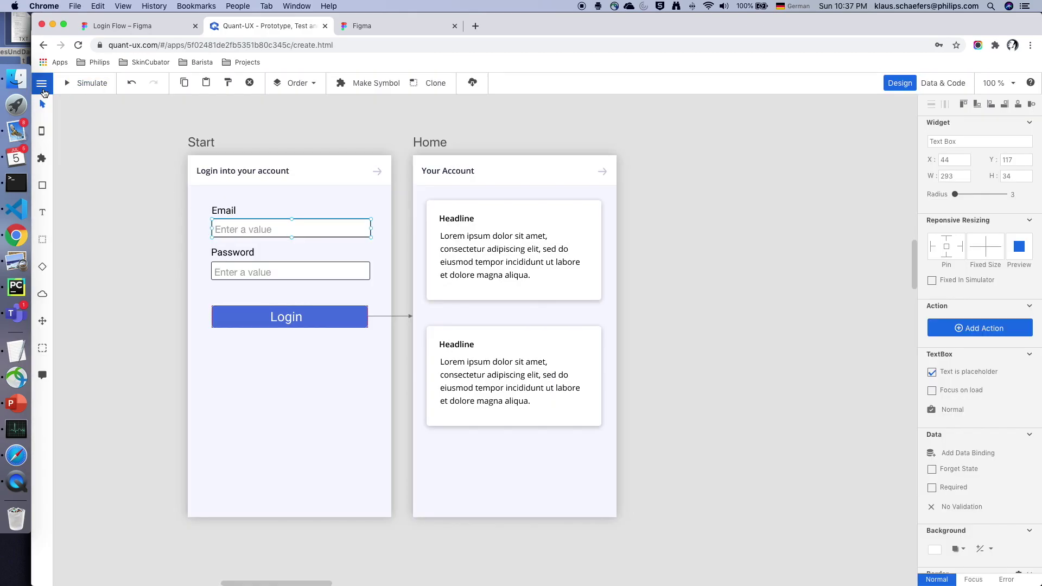
{"action": "left_click", "coordinate": [41, 83]}
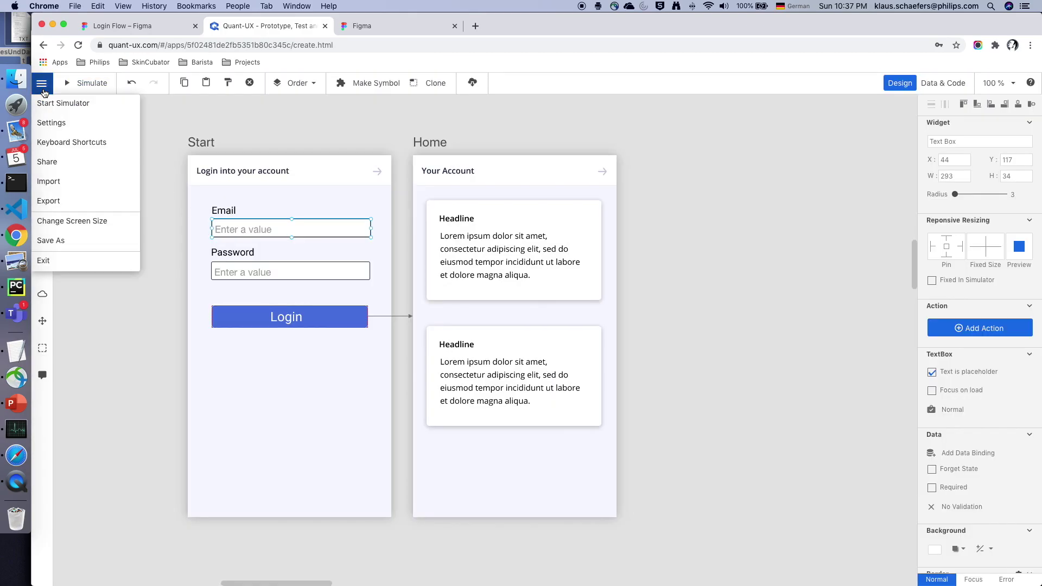
- Open the shared Test link in a new tab and log in through to Your Account
{"action": "left_click", "coordinate": [85, 161]}
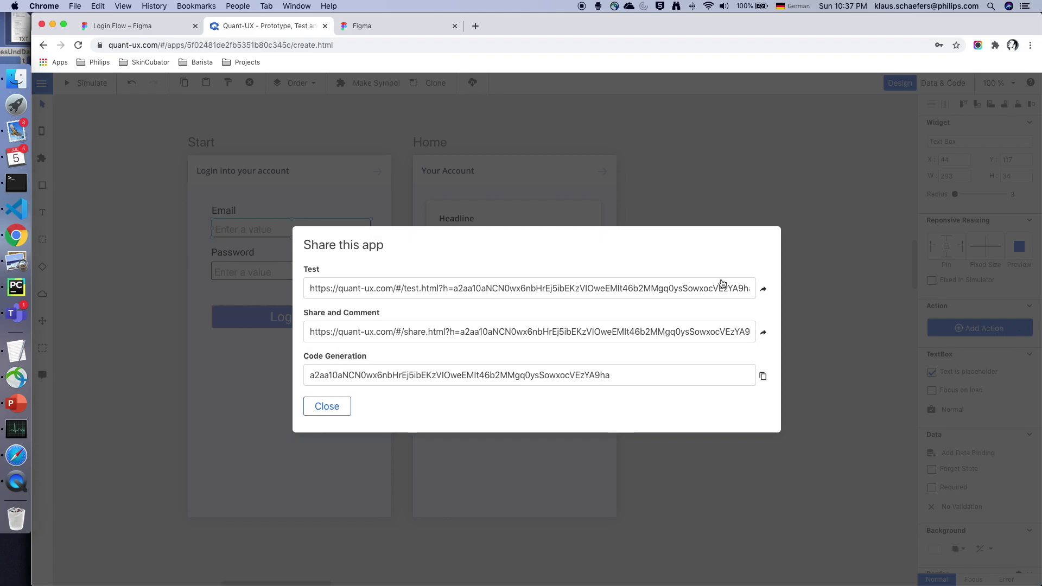
{"action": "left_click", "coordinate": [763, 288]}
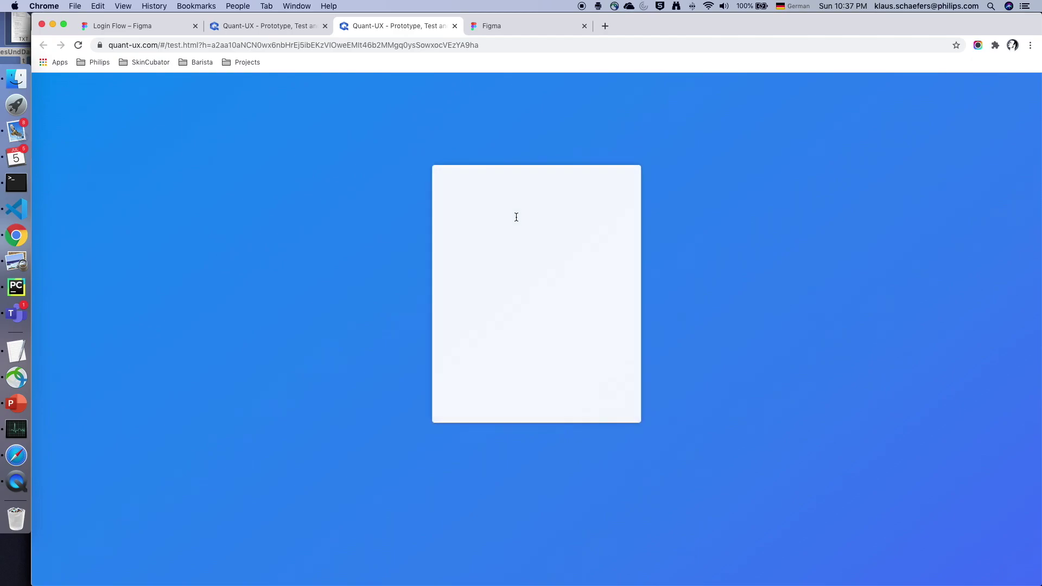
{"action": "left_click", "coordinate": [535, 393]}
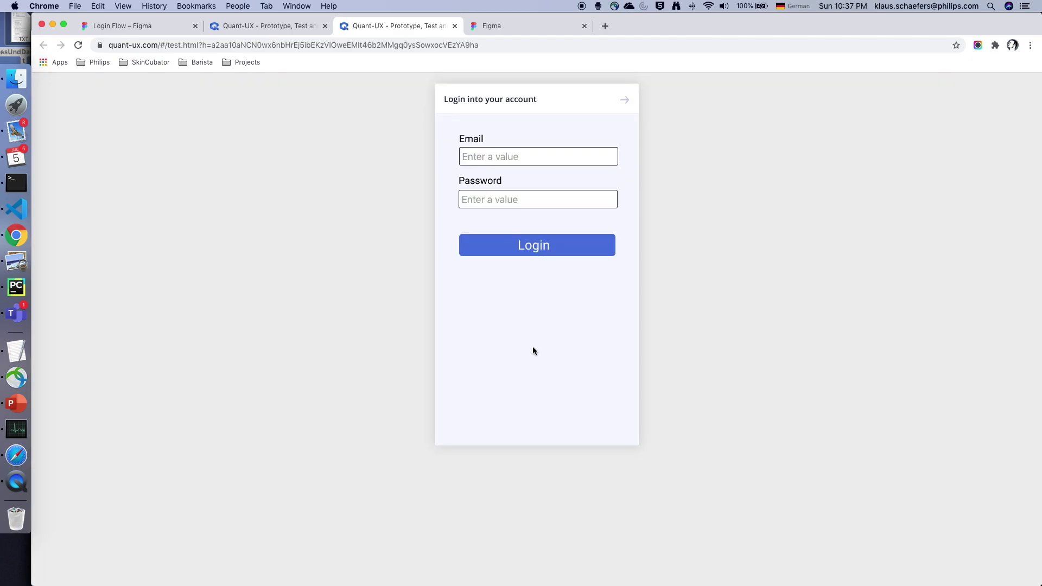
{"action": "left_click", "coordinate": [517, 158]}
{"action": "type", "text": "fdgdfg"}
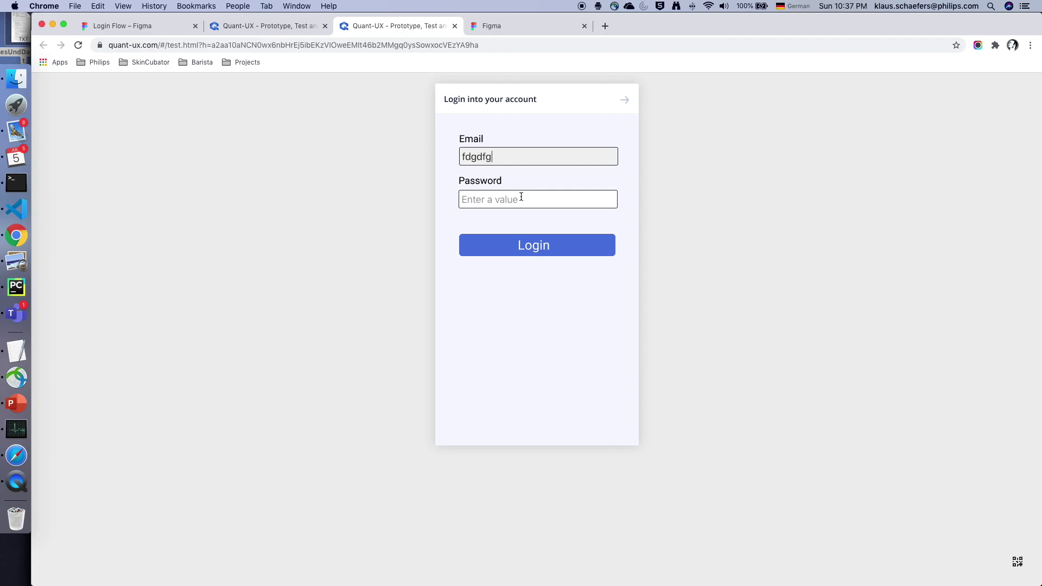
{"action": "left_click", "coordinate": [521, 197]}
{"action": "type", "text": "dfgdfg"}
{"action": "left_click", "coordinate": [536, 250]}
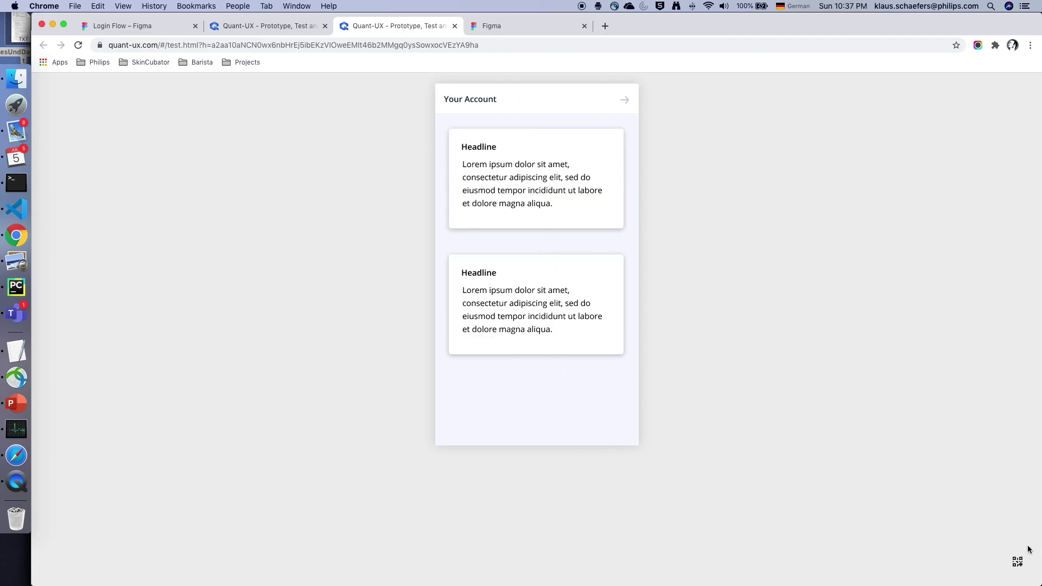
- Show the QR code for mobile testing, then return to the editor tab
{"action": "left_click", "coordinate": [1017, 560]}
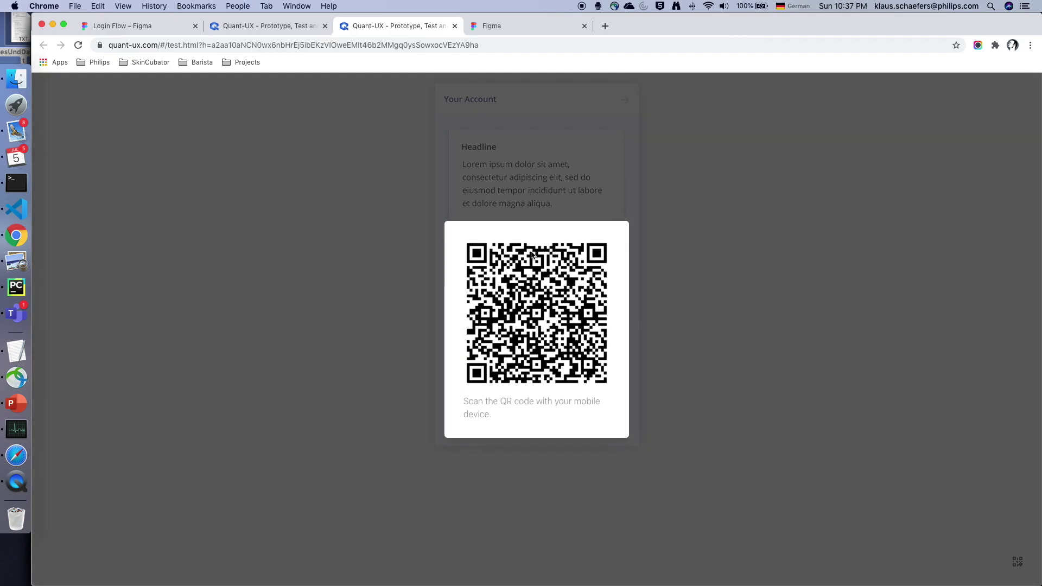
{"action": "left_click", "coordinate": [684, 216]}
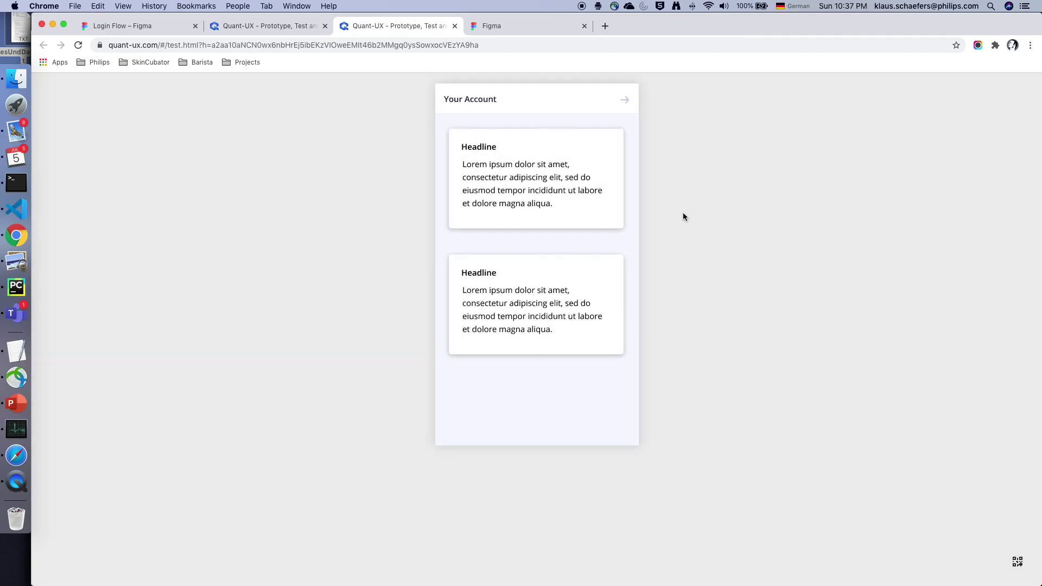
{"action": "left_click", "coordinate": [240, 28]}
- Exit the editor and replay recorded session 1 from the Test tab's Screen Recordings
{"action": "left_click", "coordinate": [51, 152]}
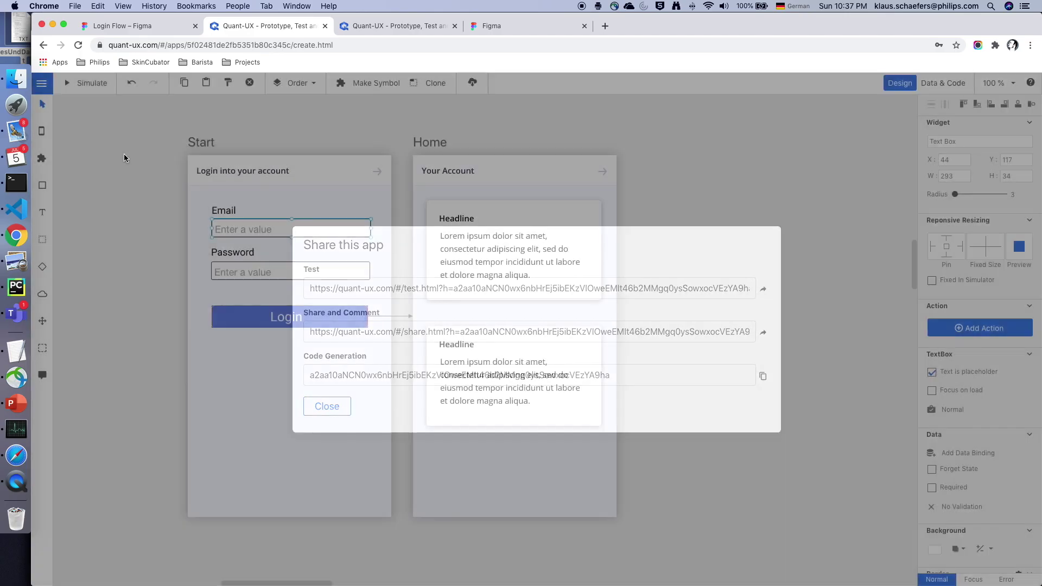
{"action": "left_click", "coordinate": [42, 83]}
{"action": "left_click", "coordinate": [60, 262]}
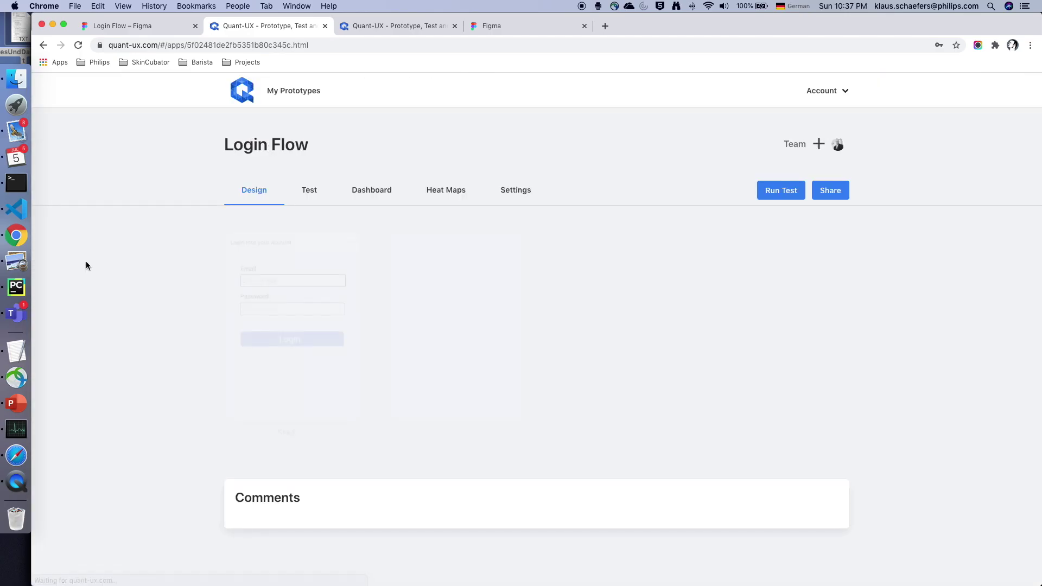
{"action": "left_click", "coordinate": [310, 191]}
{"action": "scroll", "coordinate": [260, 373], "scroll_direction": "down", "scroll_amount": 3}
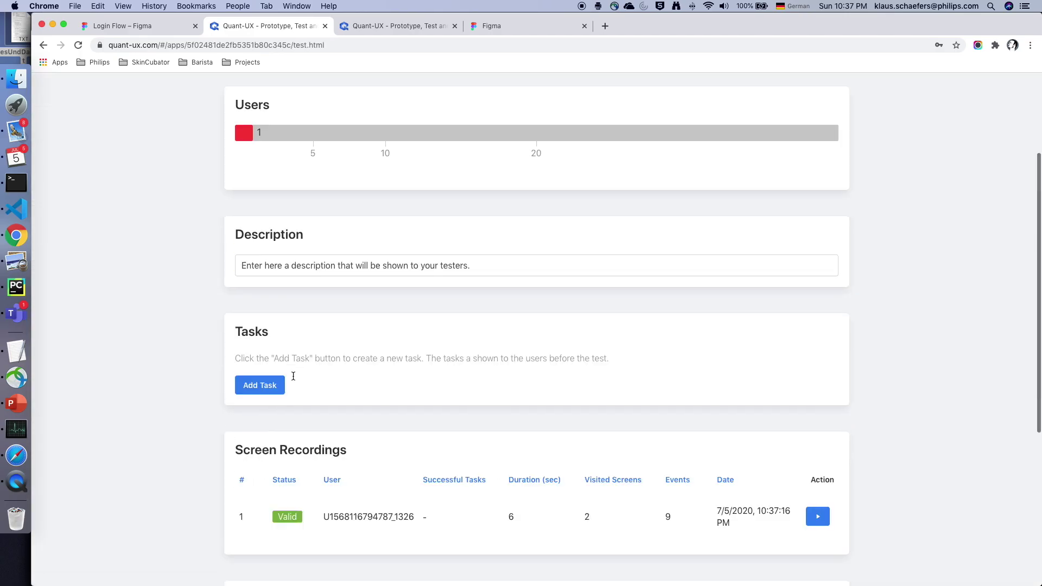
{"action": "left_click", "coordinate": [817, 514]}
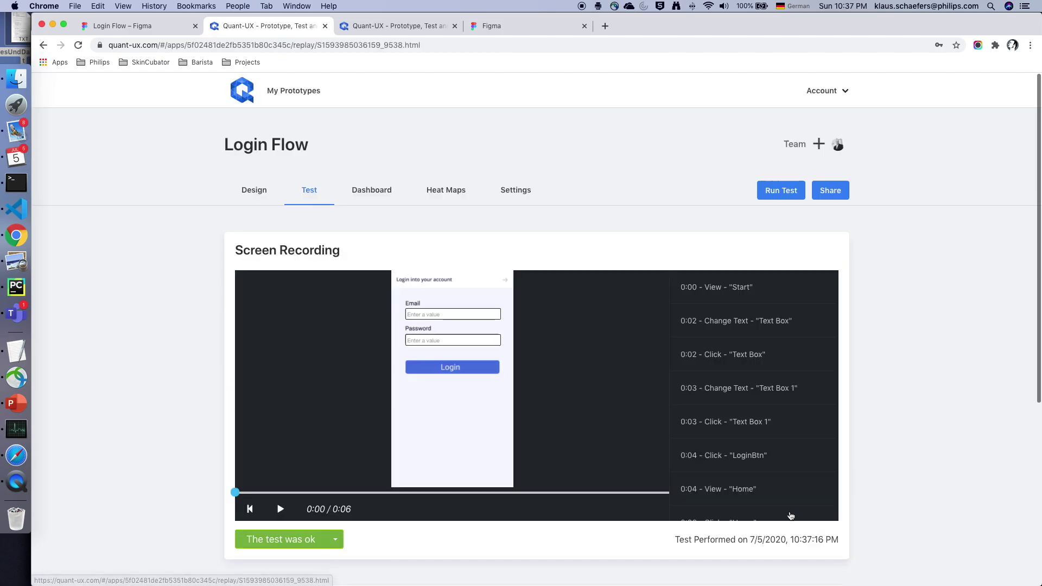
{"action": "left_click", "coordinate": [275, 510]}
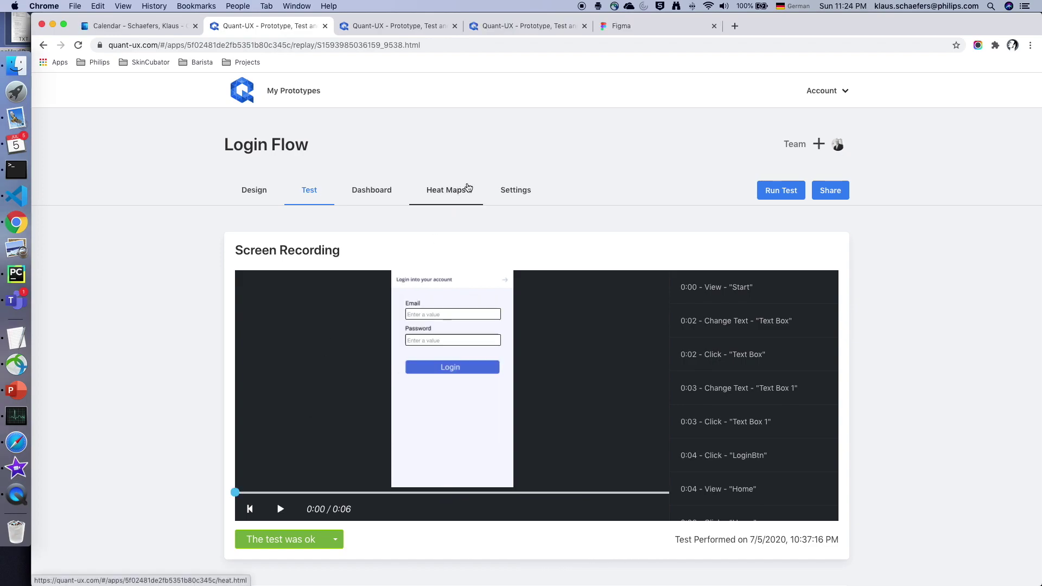
- Open the Heat Maps analytic canvas and zoom in to 100% on the click heatmap
{"action": "left_click", "coordinate": [457, 200]}
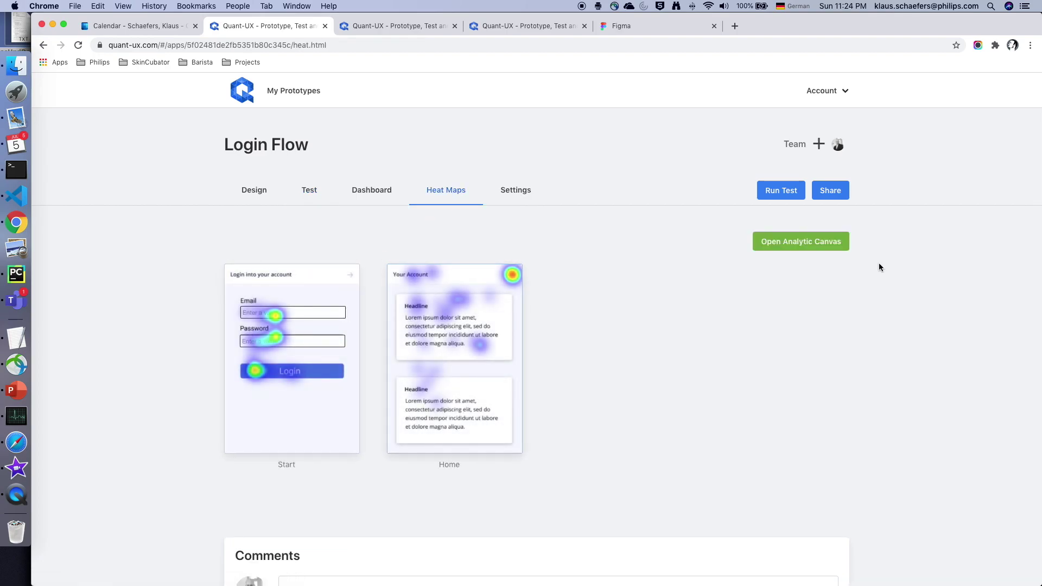
{"action": "left_click", "coordinate": [800, 242]}
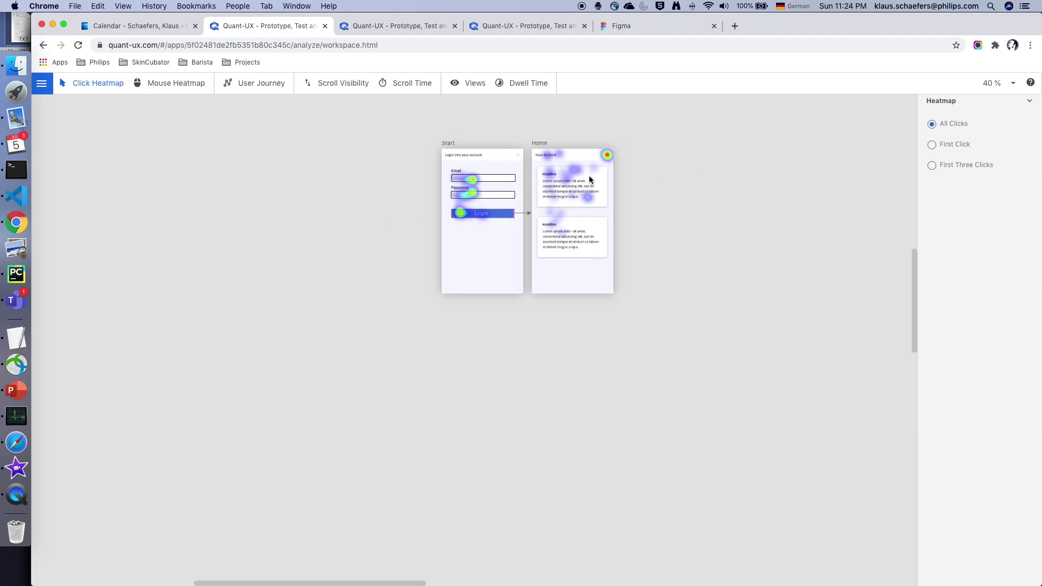
{"action": "scroll", "coordinate": [588, 174], "scroll_direction": "up", "scroll_amount": 3}
{"action": "scroll", "coordinate": [588, 175], "scroll_direction": "up", "scroll_amount": 2}
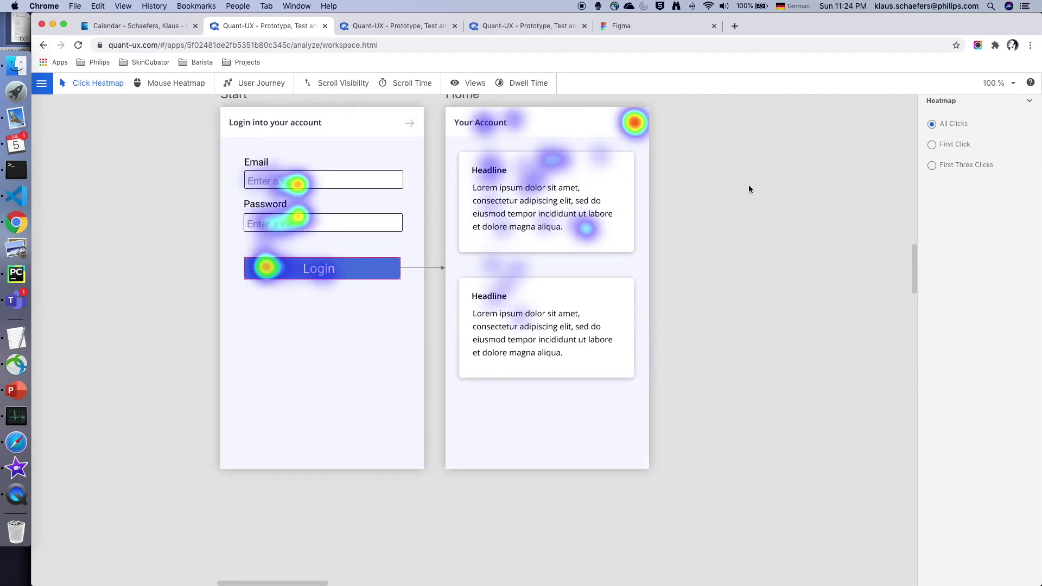
{"action": "scroll", "coordinate": [915, 266], "scroll_direction": "up", "scroll_amount": 3}
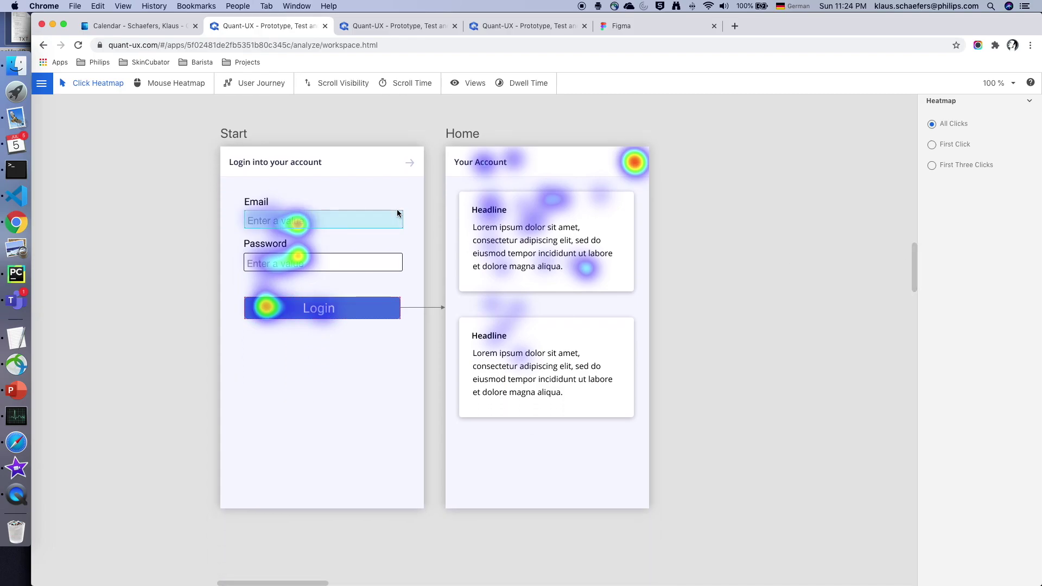
- Switch the analytic canvas to User Journey, tracing all 13 sessions from Start to Home
{"action": "left_click", "coordinate": [250, 91]}
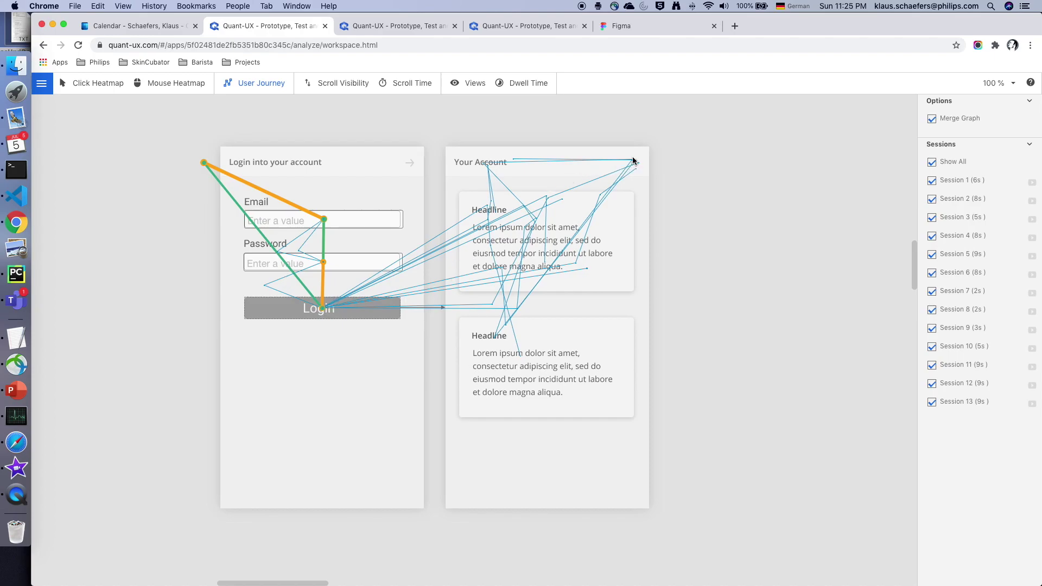
- Show the mouse heatmap and check the Login button's stats: 13 clicks, 5 first clicks, 4s before click
{"action": "left_click", "coordinate": [81, 86]}
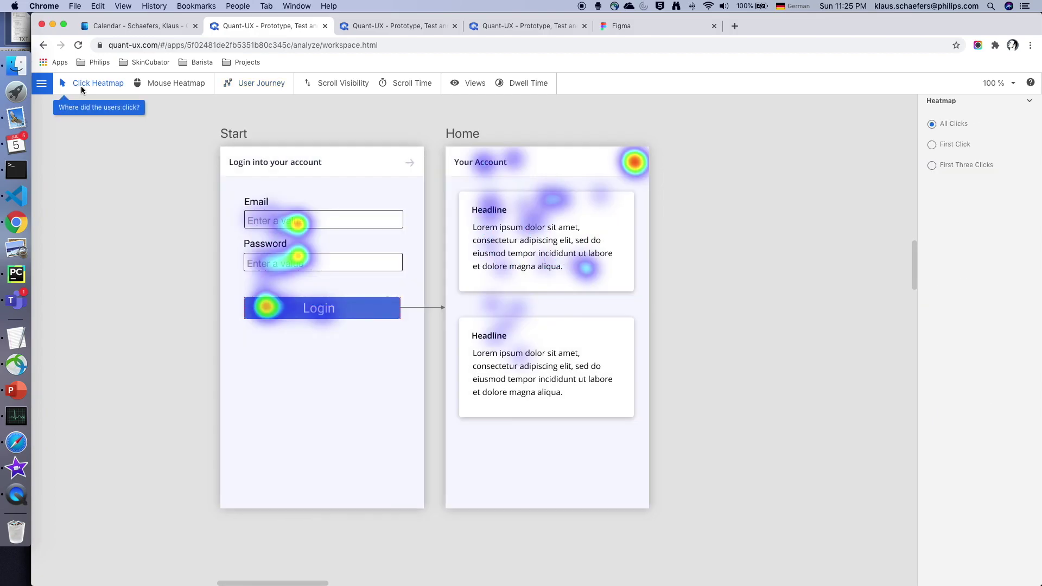
{"action": "left_click", "coordinate": [142, 87]}
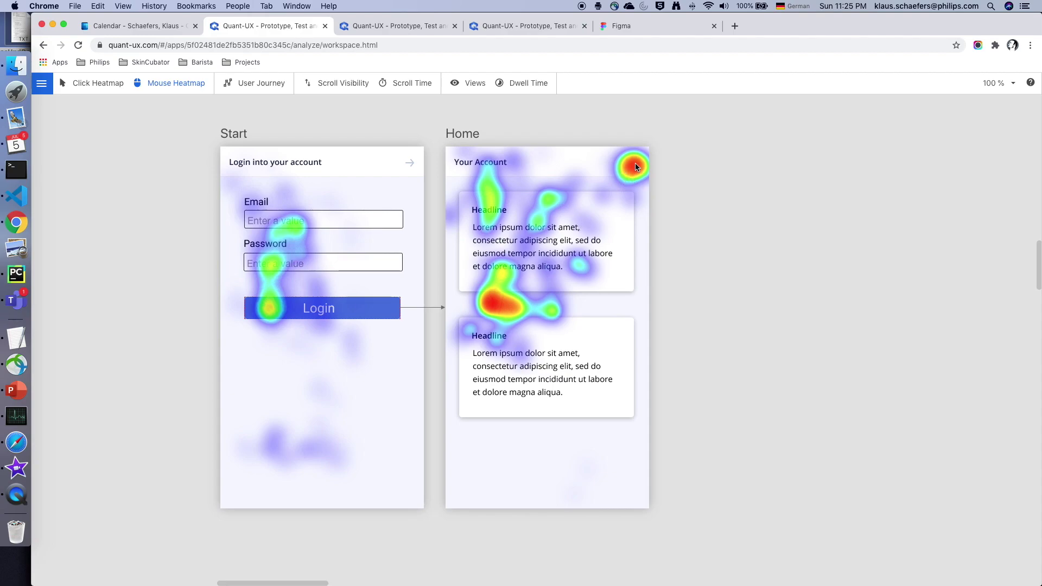
{"action": "left_click", "coordinate": [363, 314]}
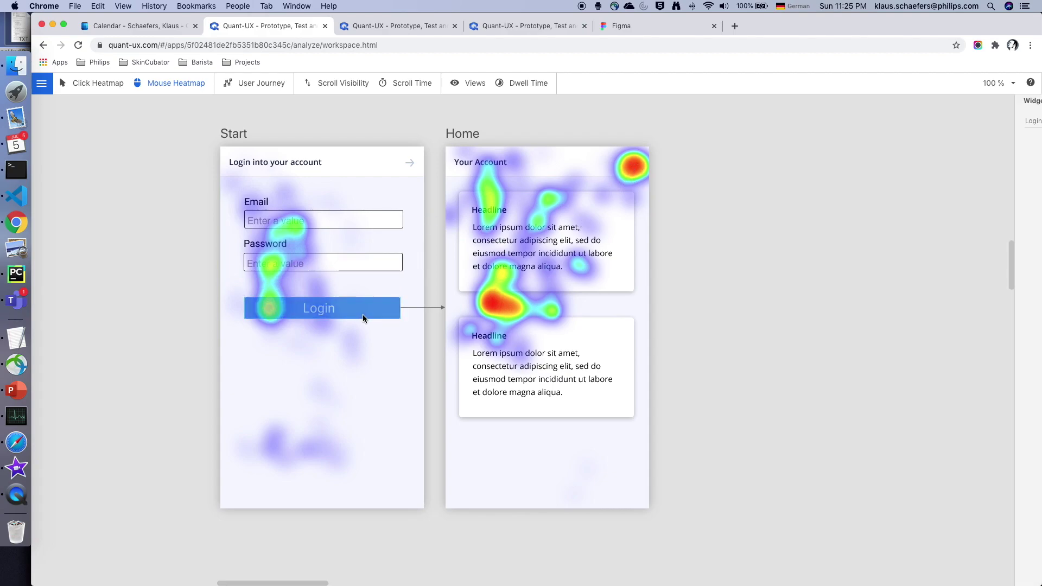